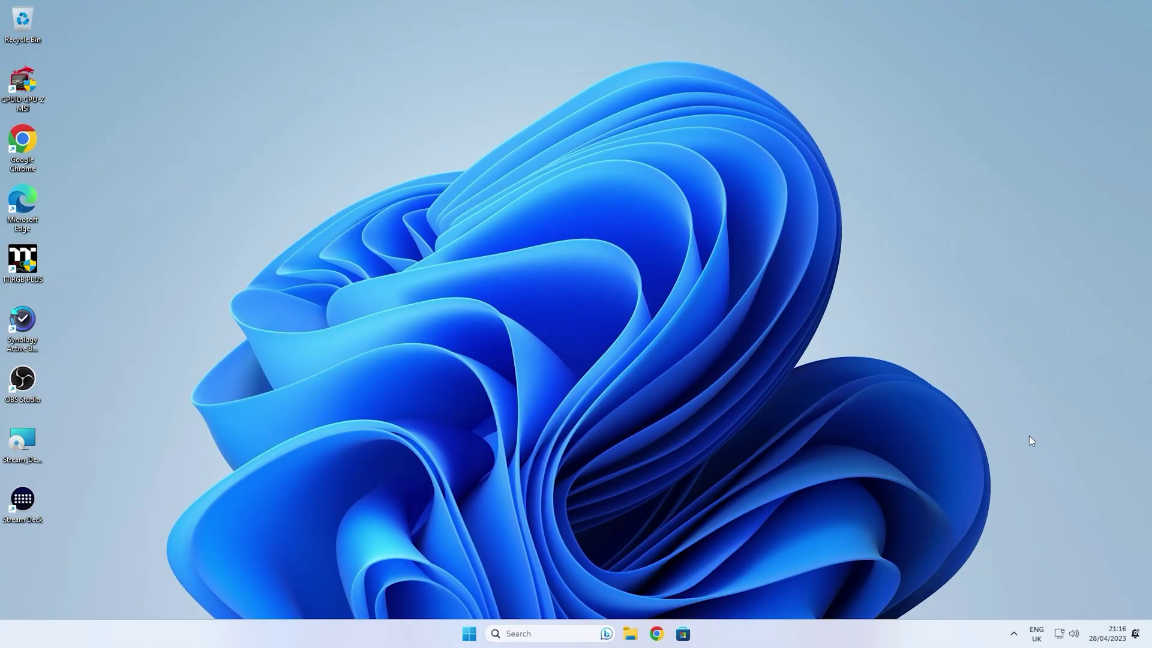
Open the Windows Security dashboard from the tray shield and go to Device security
click(1014, 635)
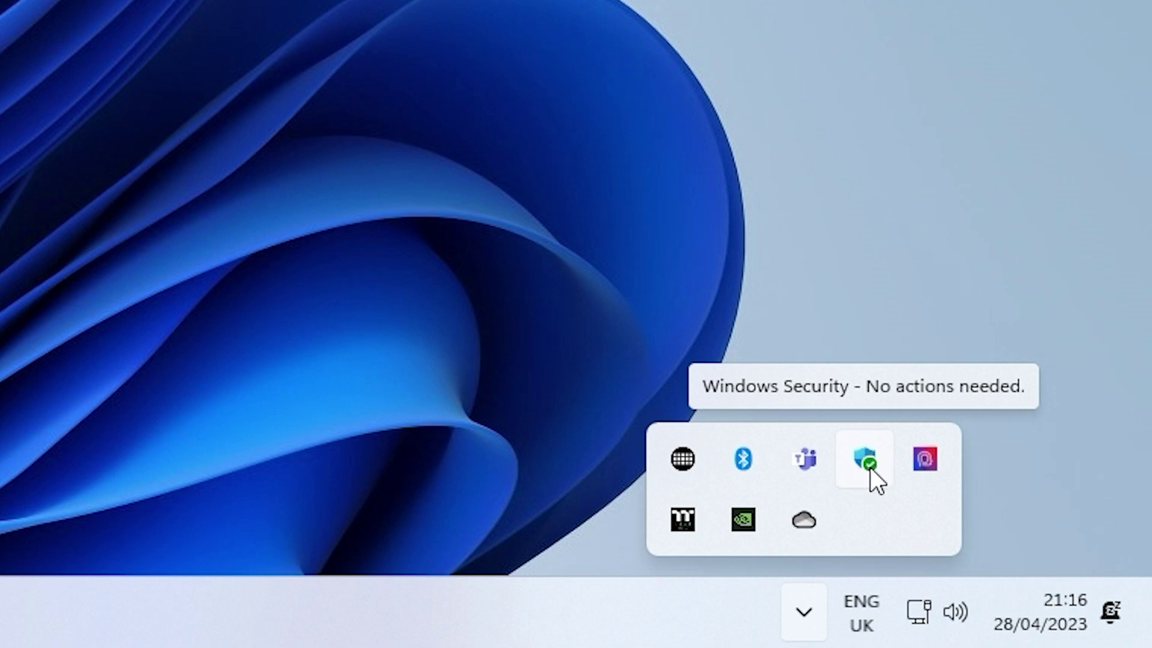
right_click(865, 456)
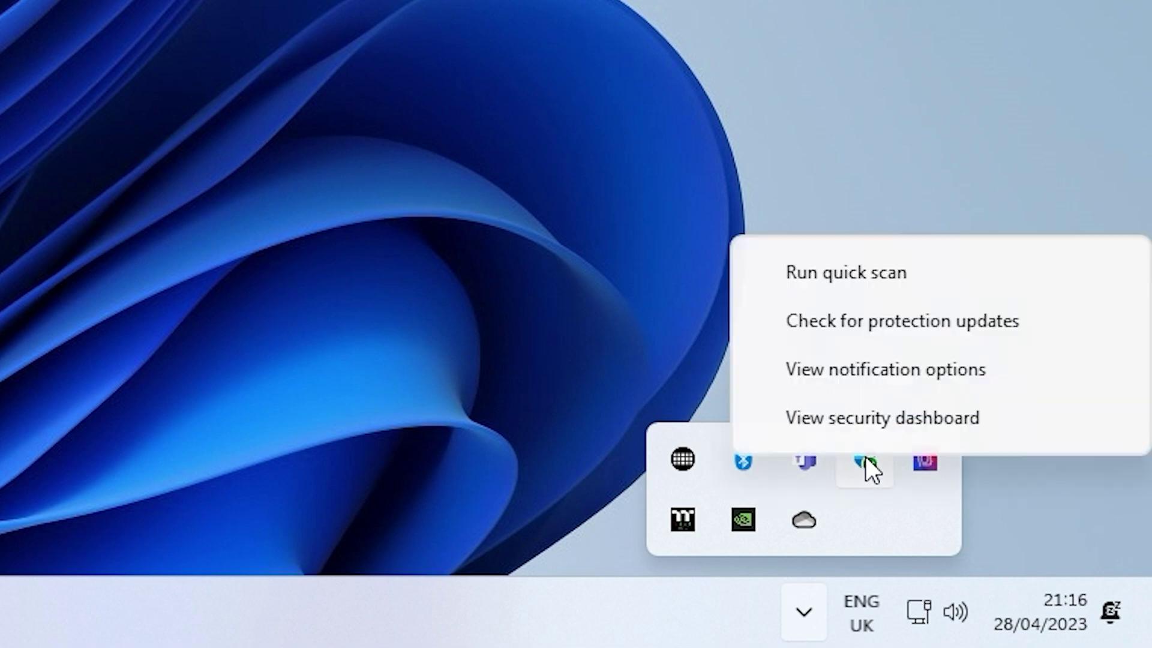
click(858, 417)
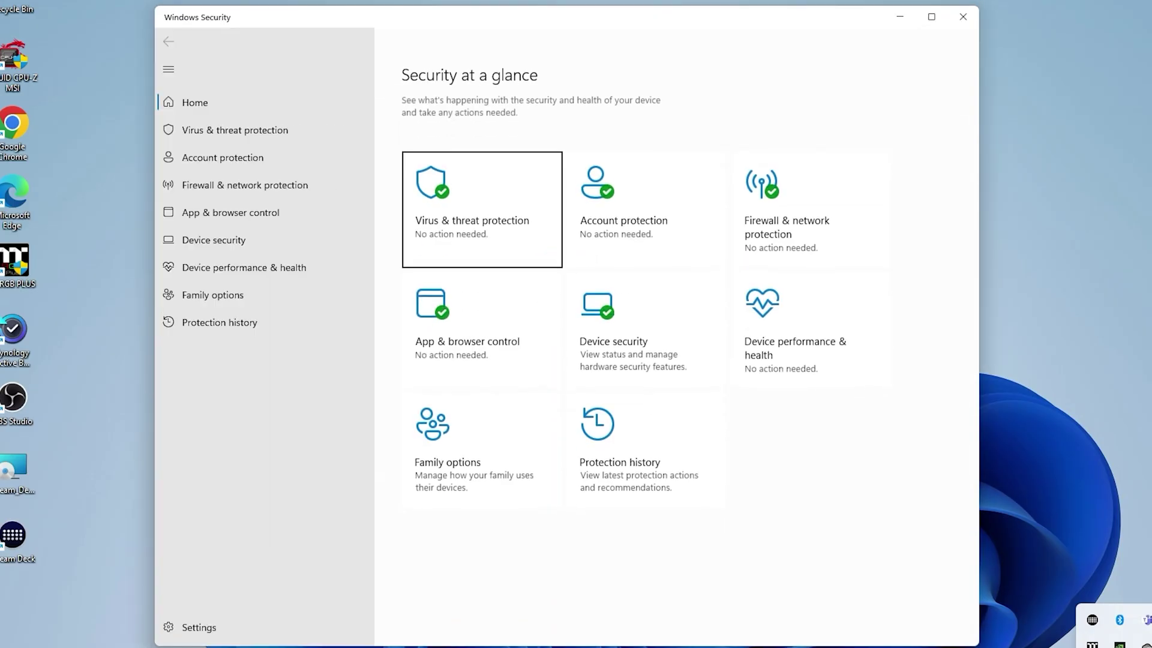
click(632, 590)
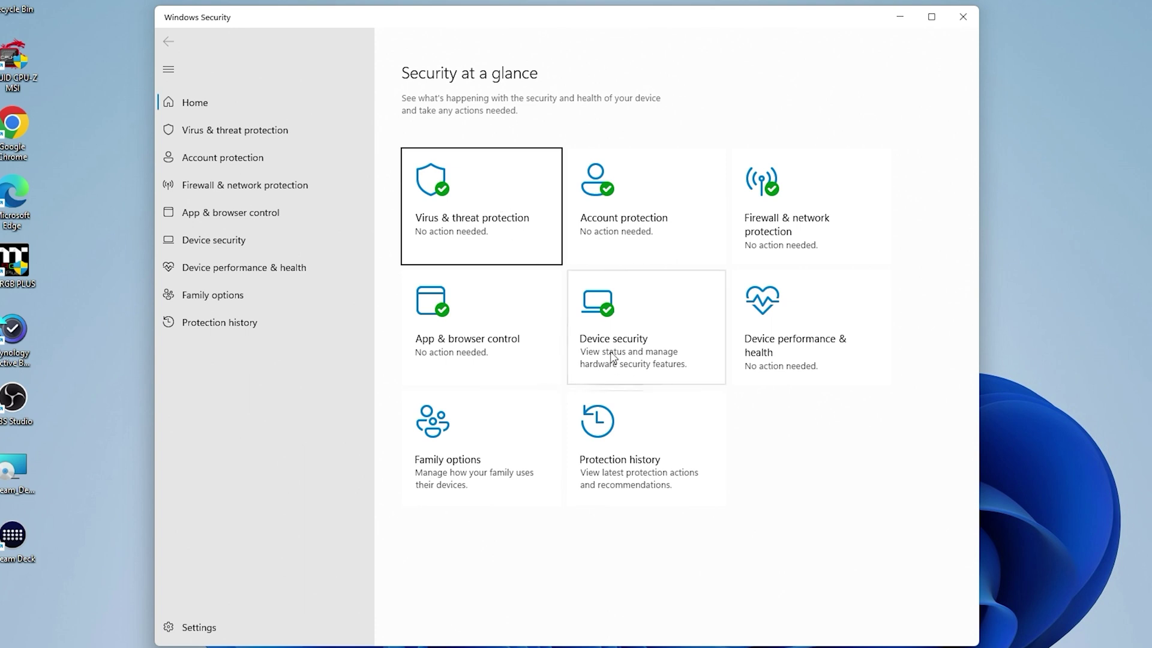
click(220, 242)
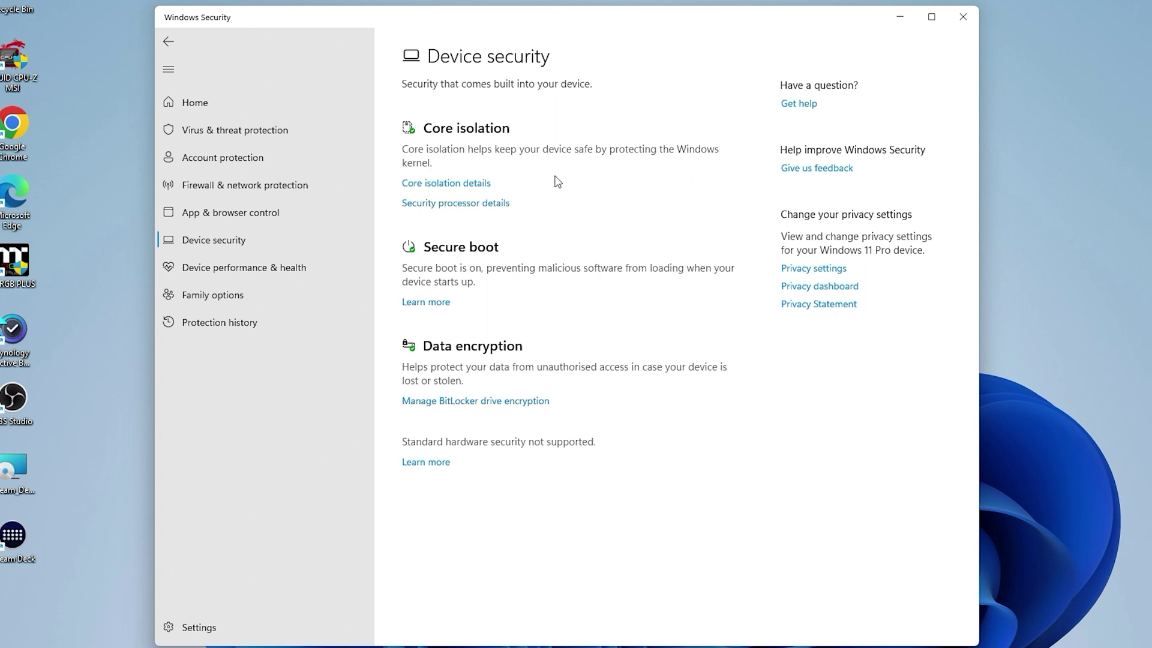
Turn on Kernel-mode Hardware-enforced Stack Protection in Core isolation, approving UAC and dismissing the restart notice
click(433, 185)
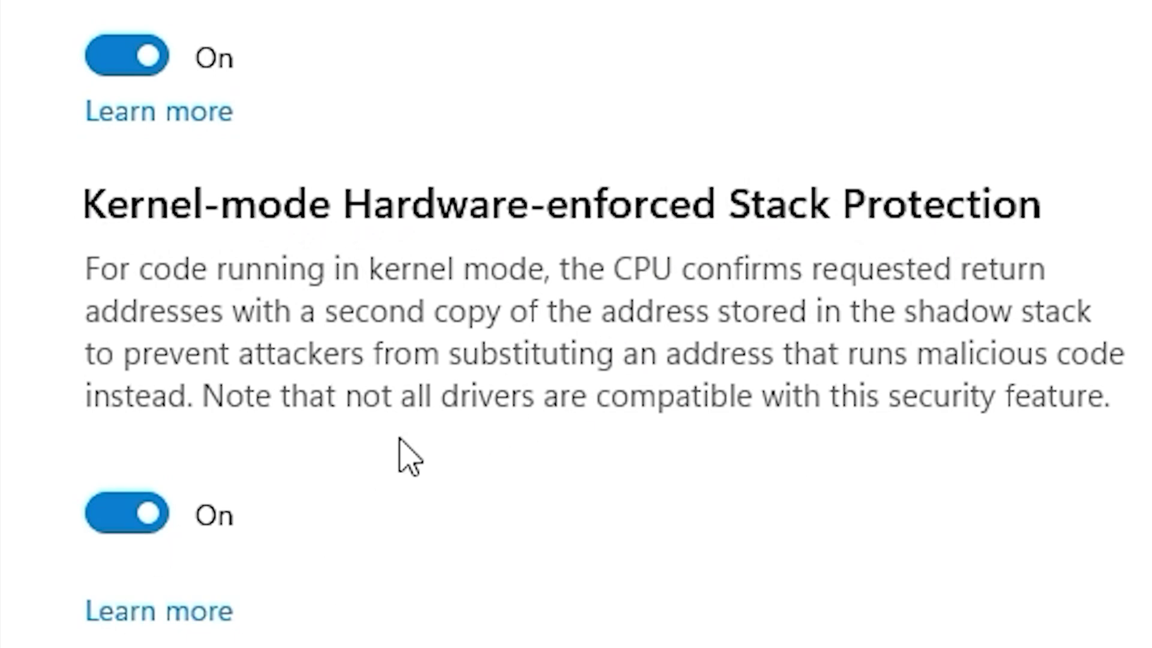
click(117, 528)
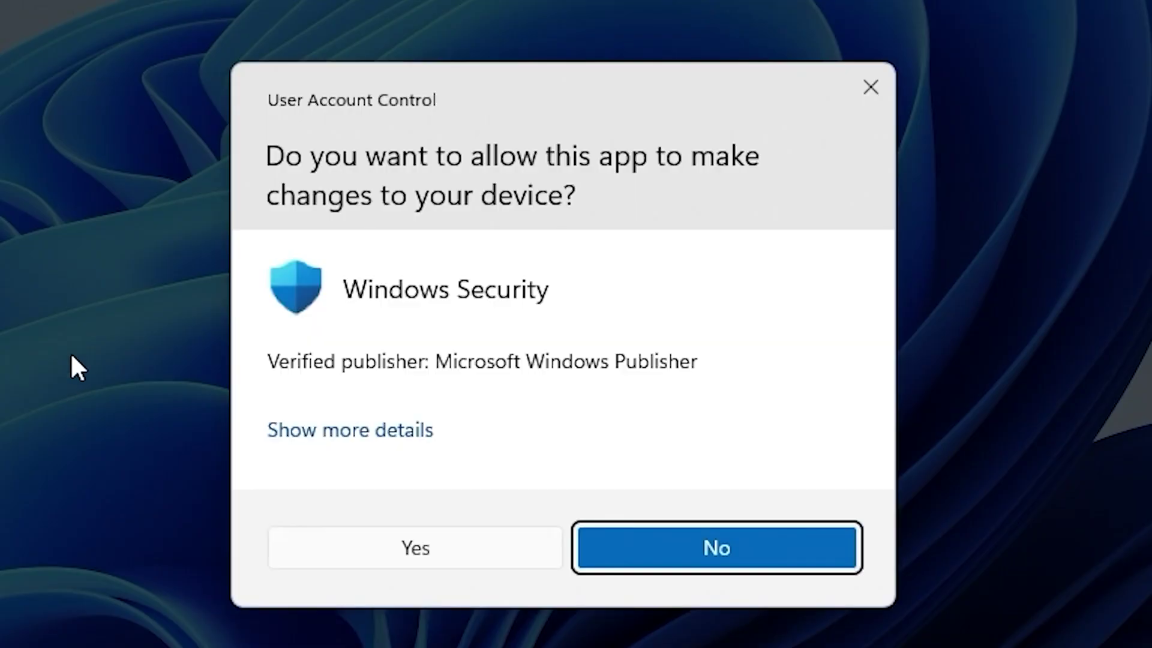
click(422, 548)
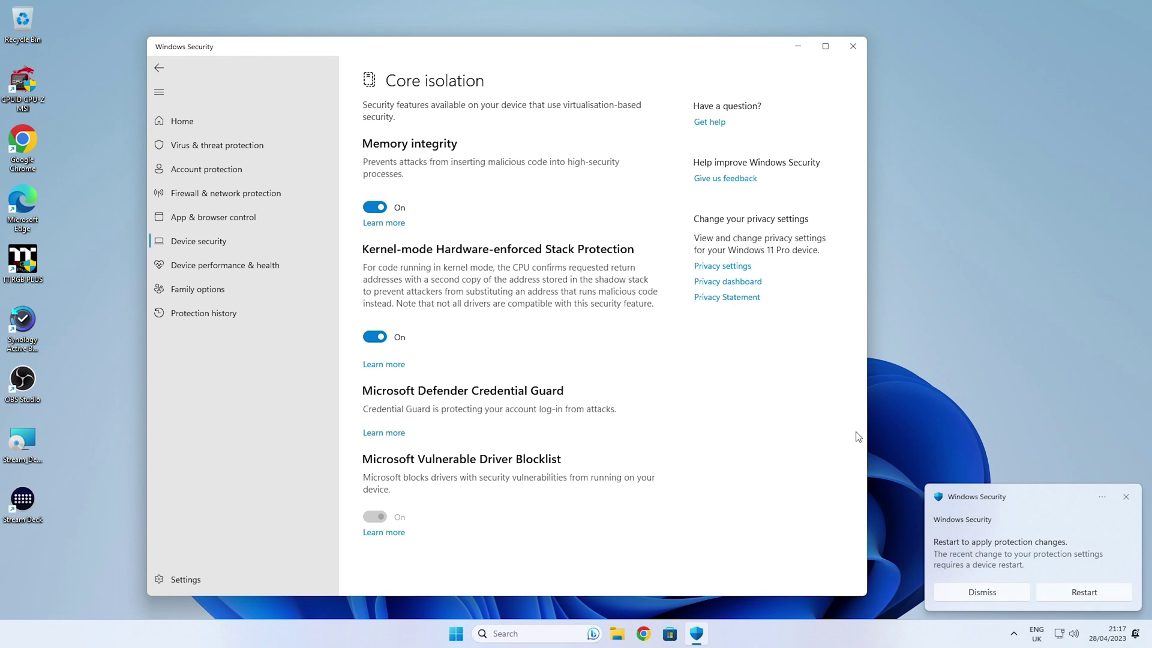
click(1126, 497)
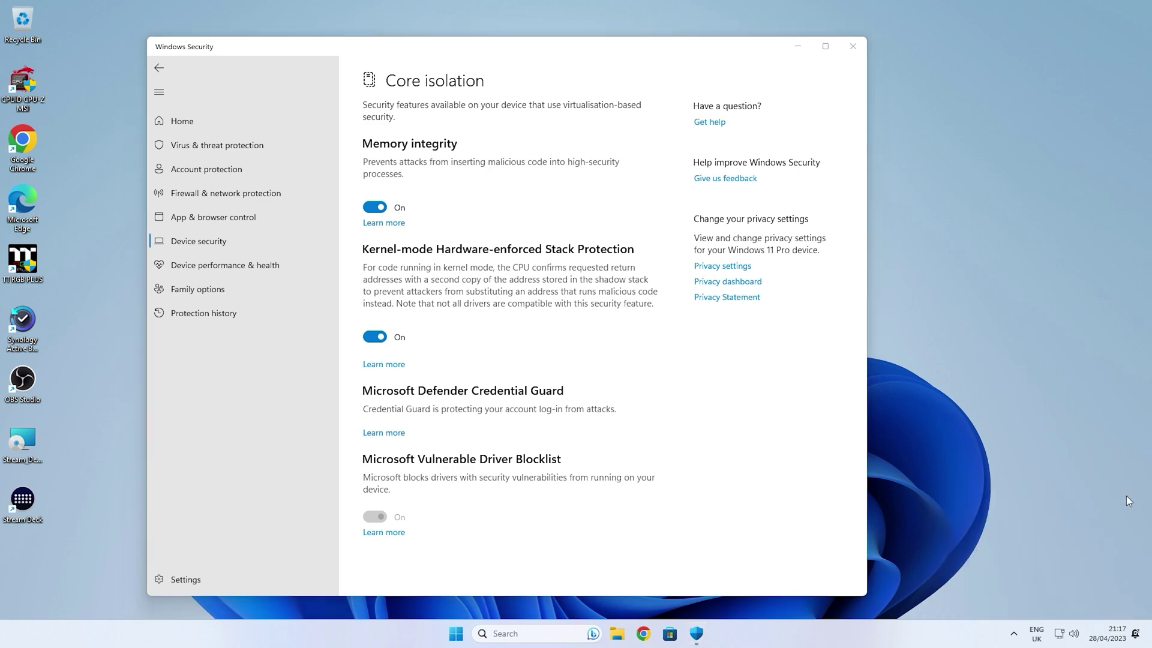
Close Windows Security and restart the PC from the Start menu's power options
click(851, 48)
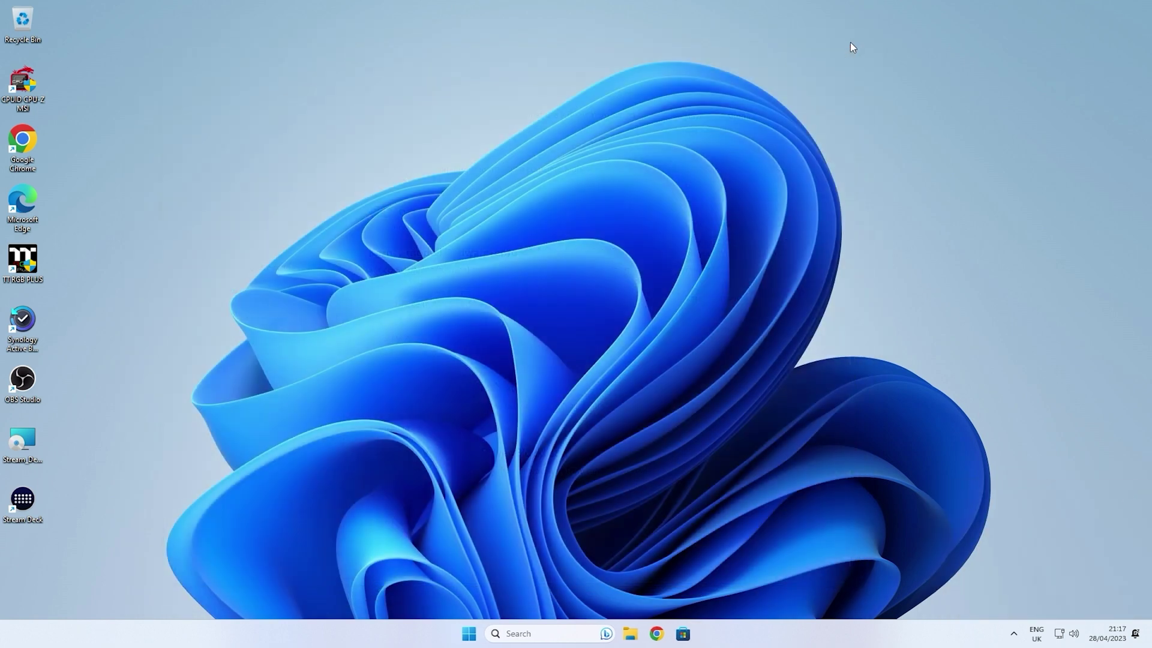
click(468, 634)
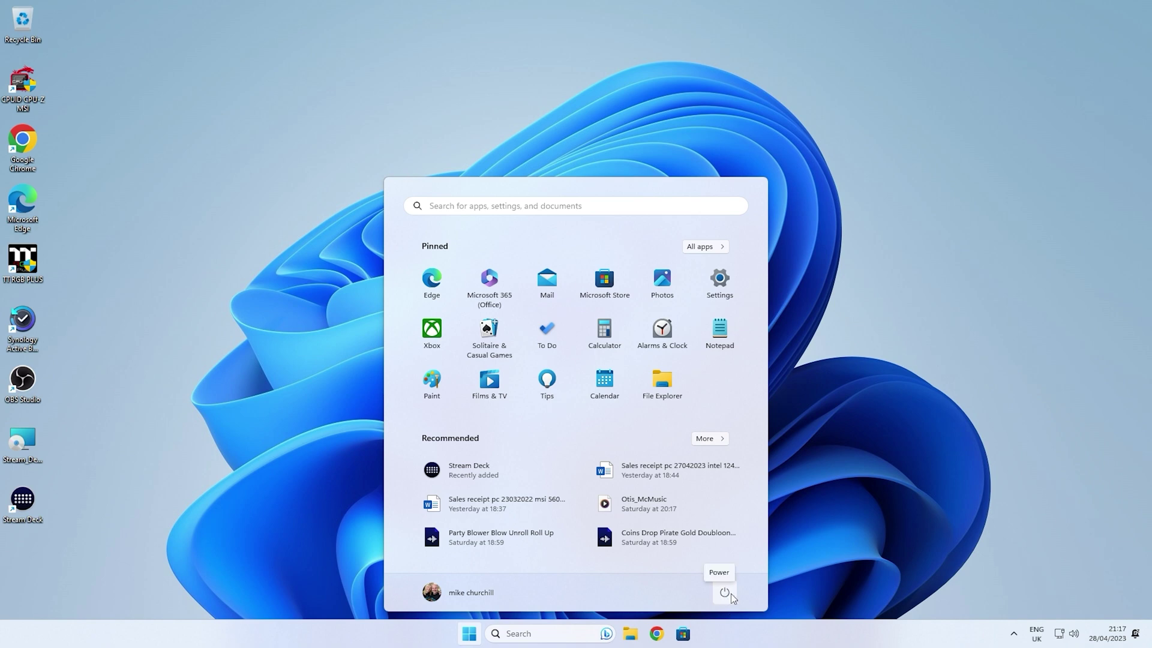
click(725, 593)
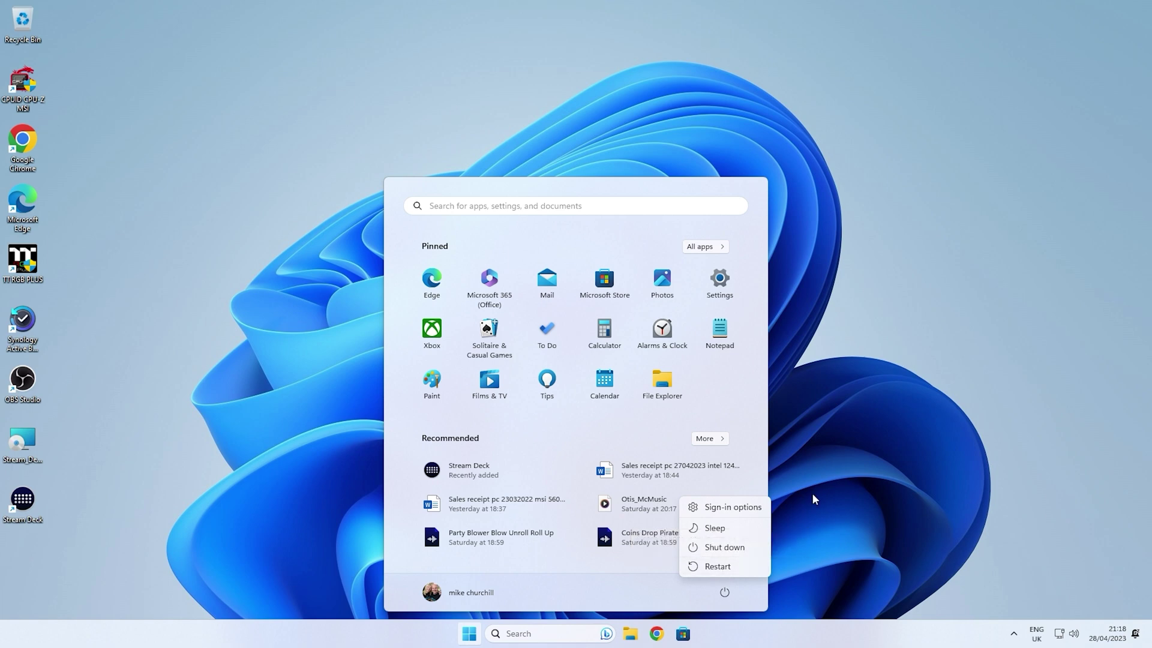
key(Escape)
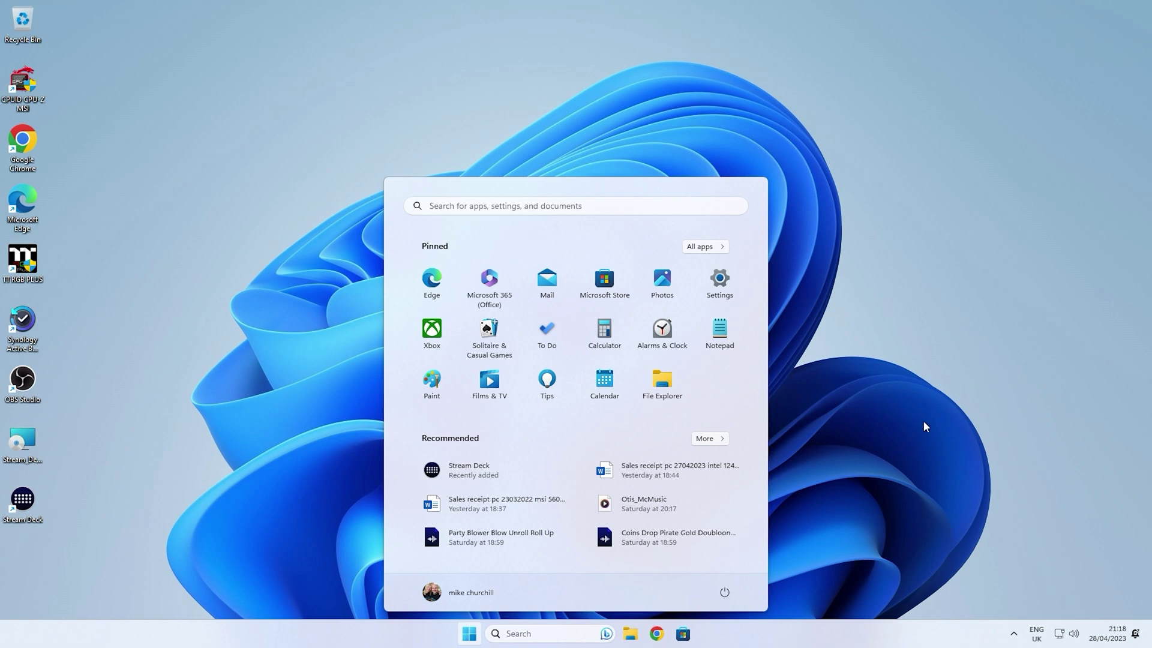
click(726, 596)
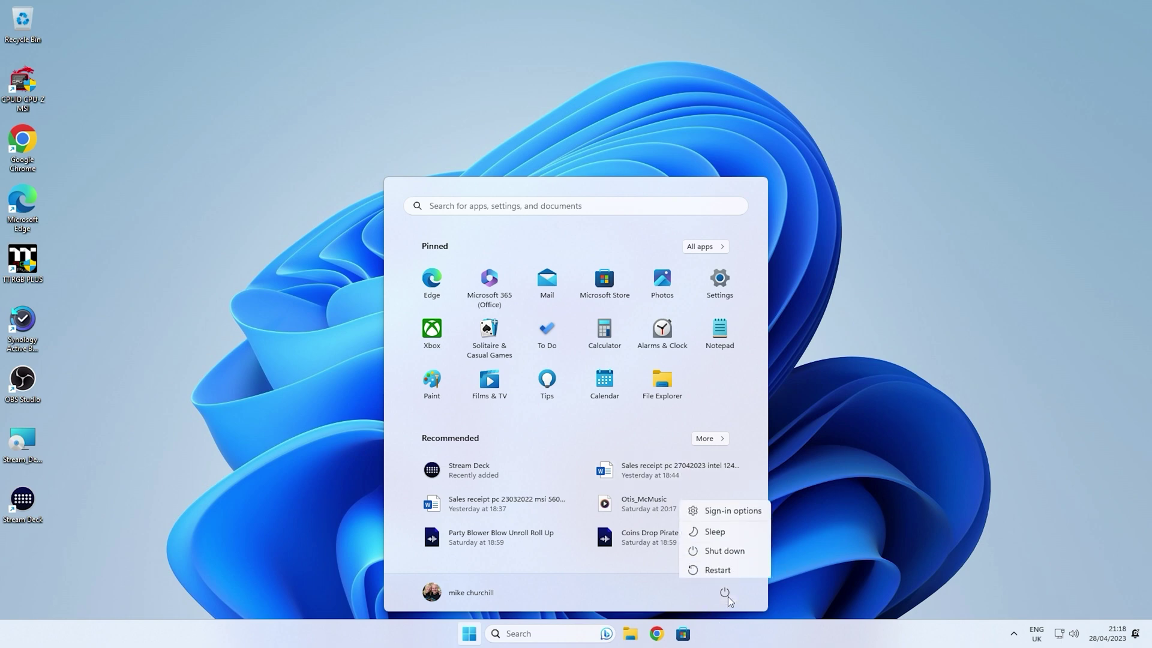
click(724, 566)
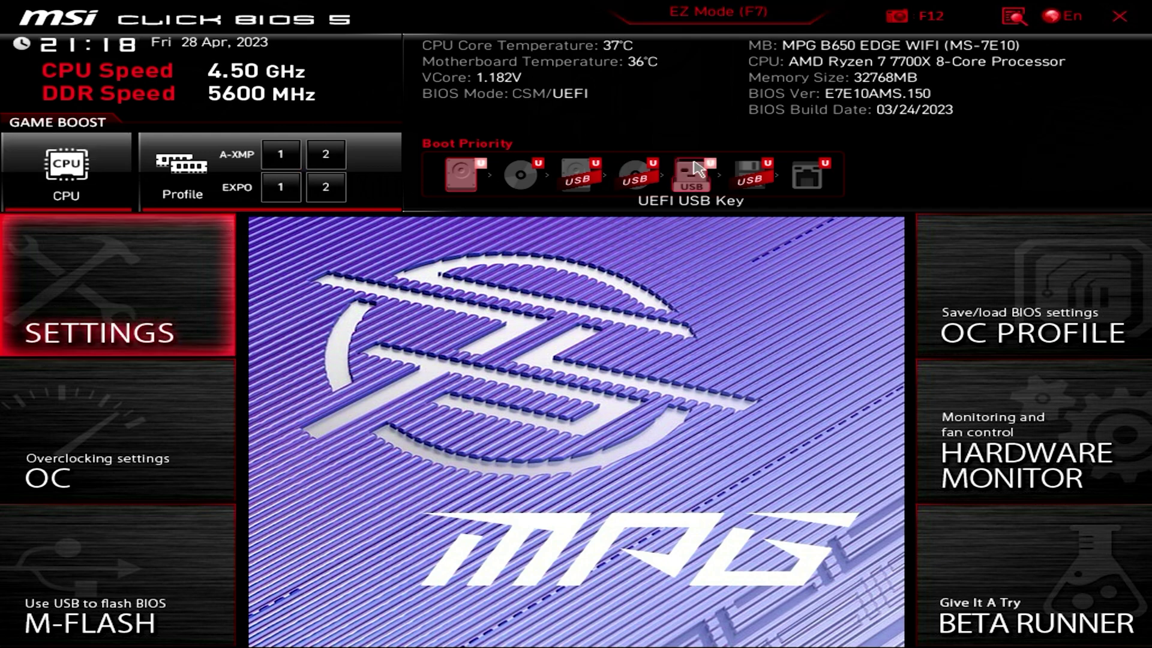
click(1015, 18)
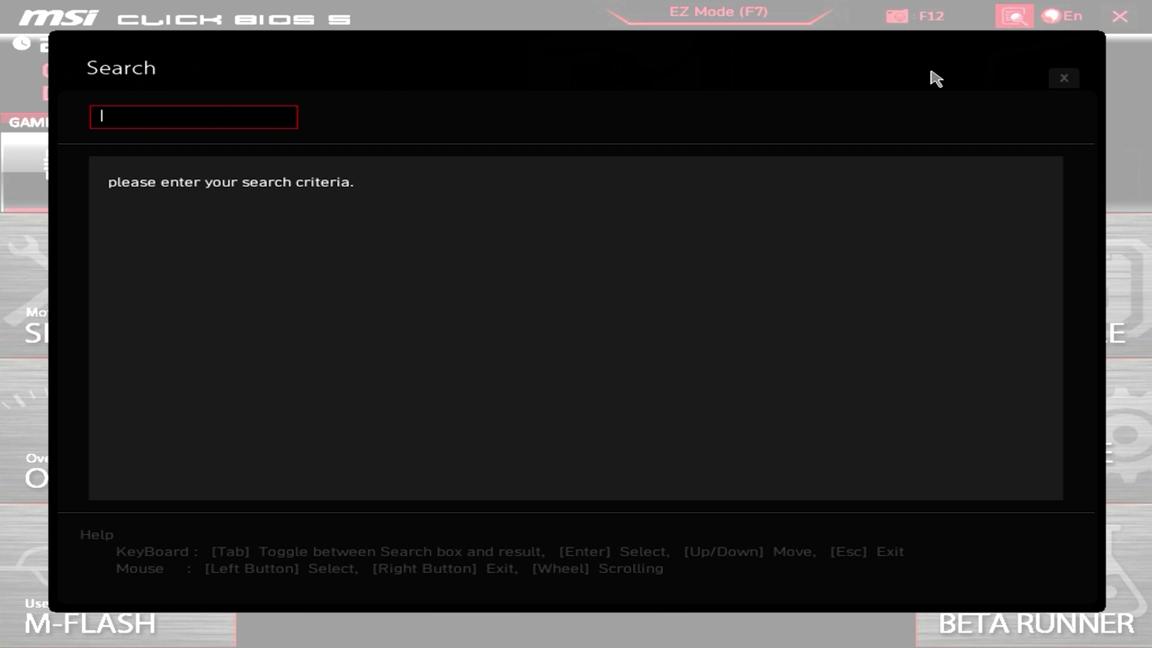
text(v)
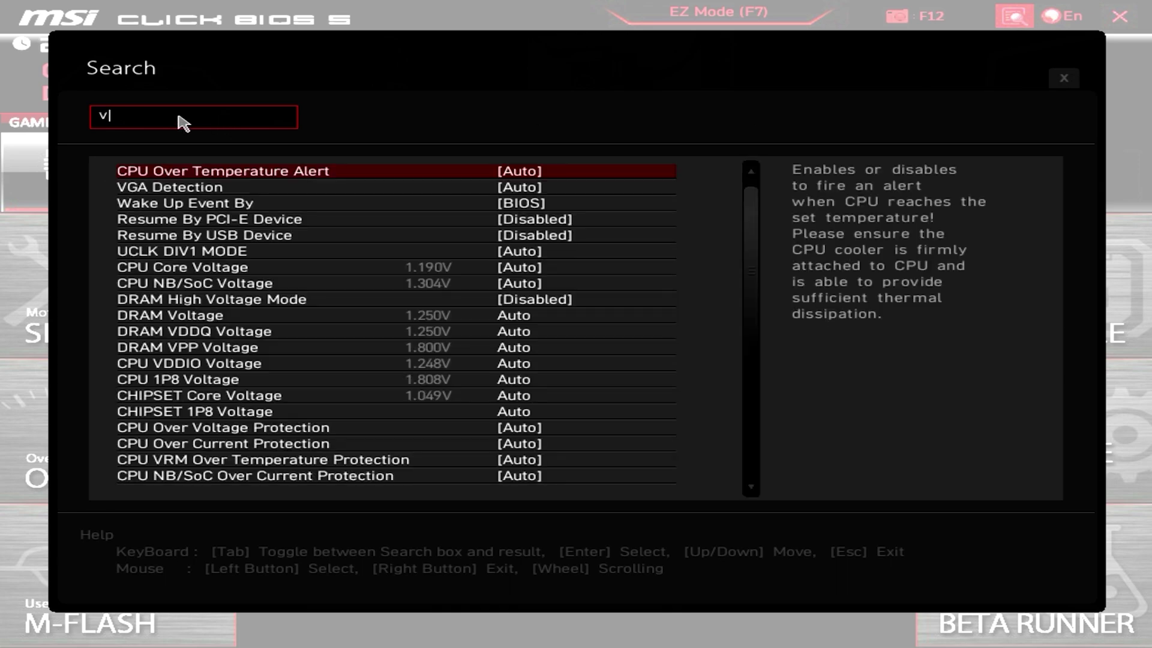
text(irtu)
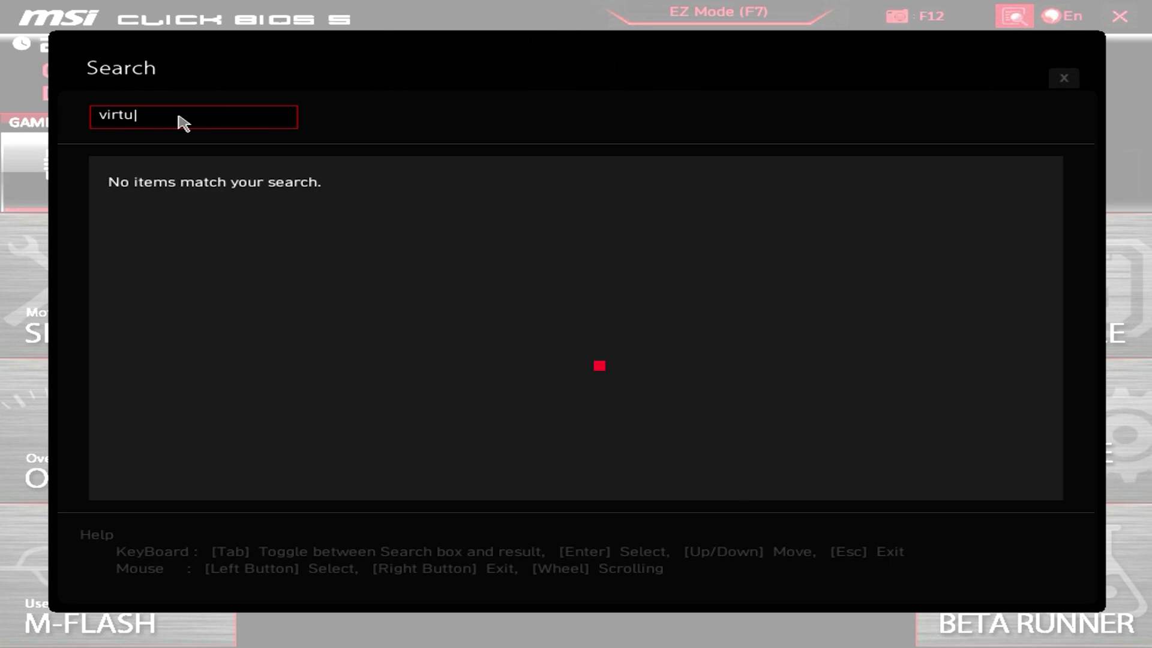
text(al)
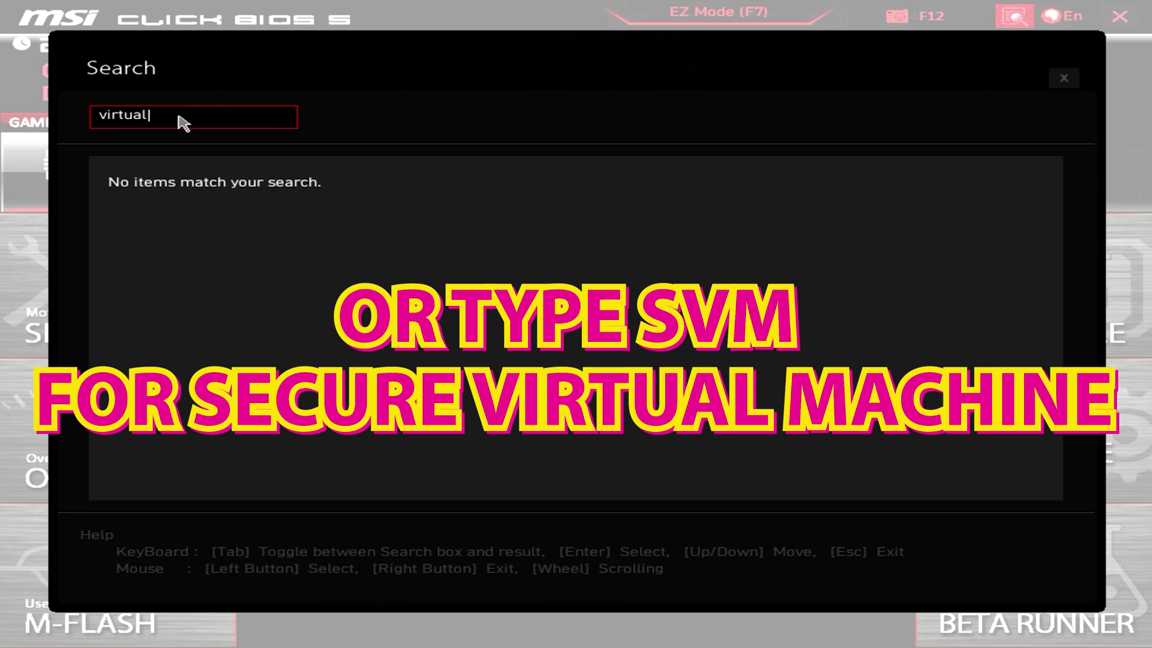
key(BackSpace)
key(BackSpace)
key(BackSpace)
key(BackSpace)
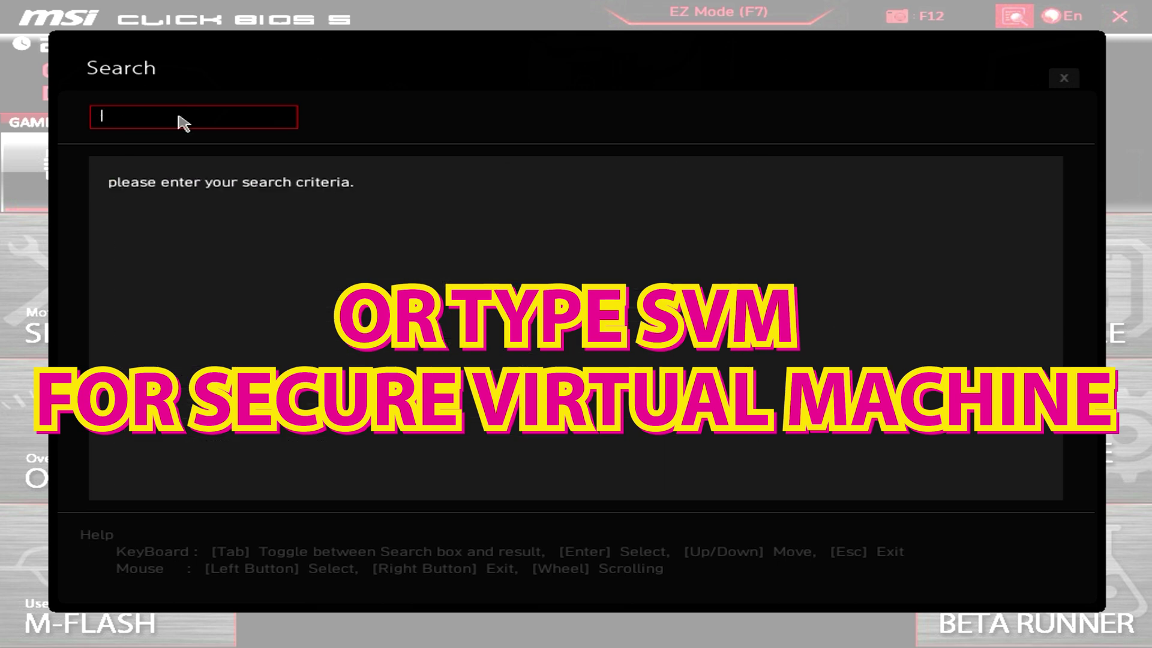
text(v)
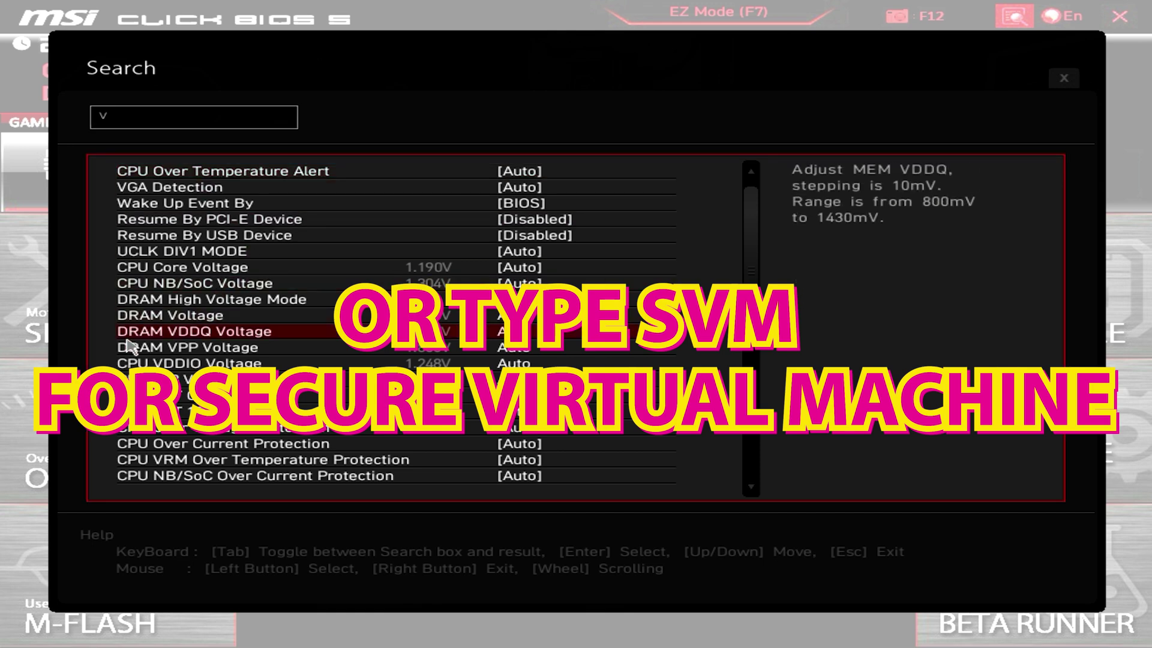
scroll(127, 346, down, 1)
scroll(128, 347, down, 4)
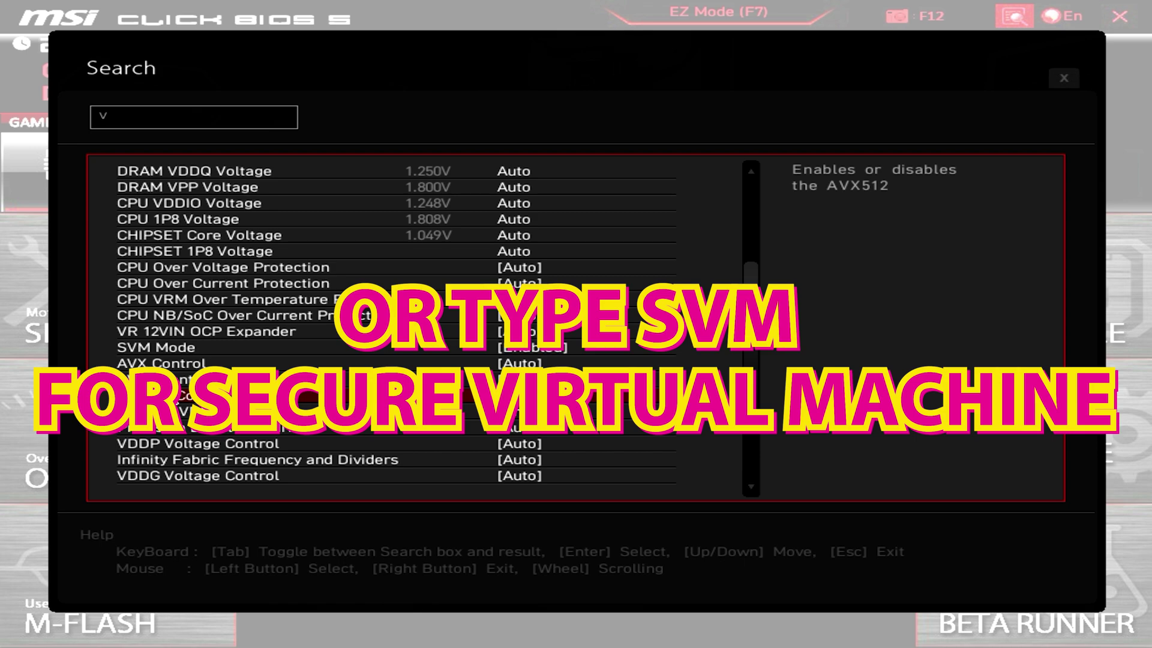
scroll(150, 395, down, 1)
scroll(154, 363, down, 1)
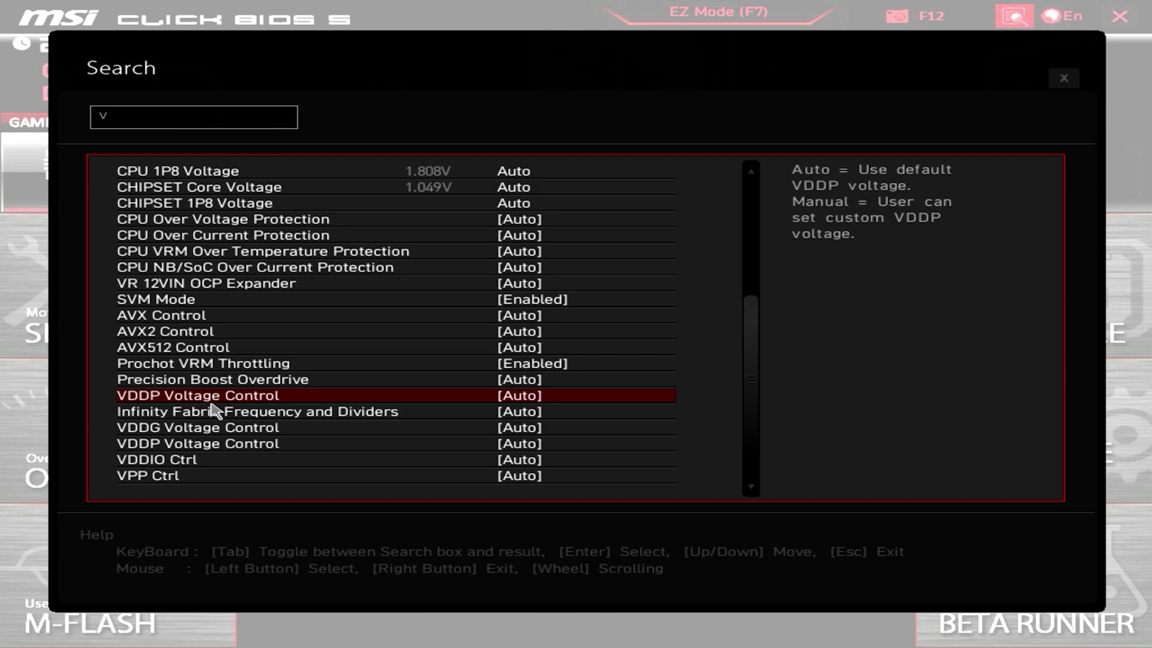
scroll(205, 397, up, 1)
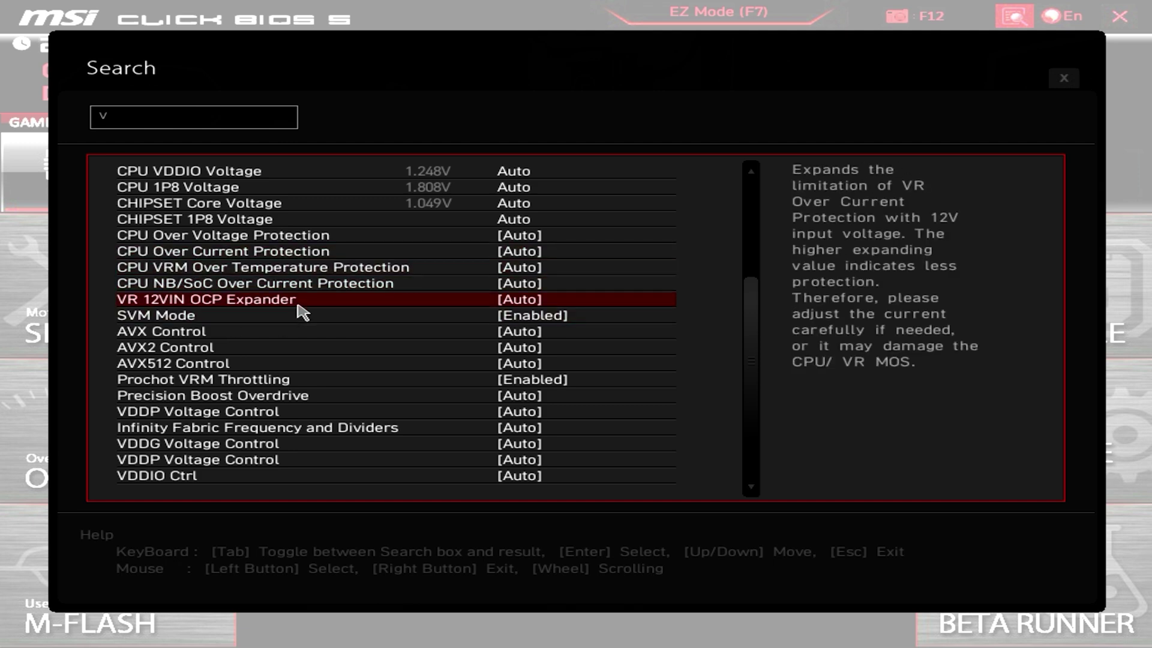
click(198, 118)
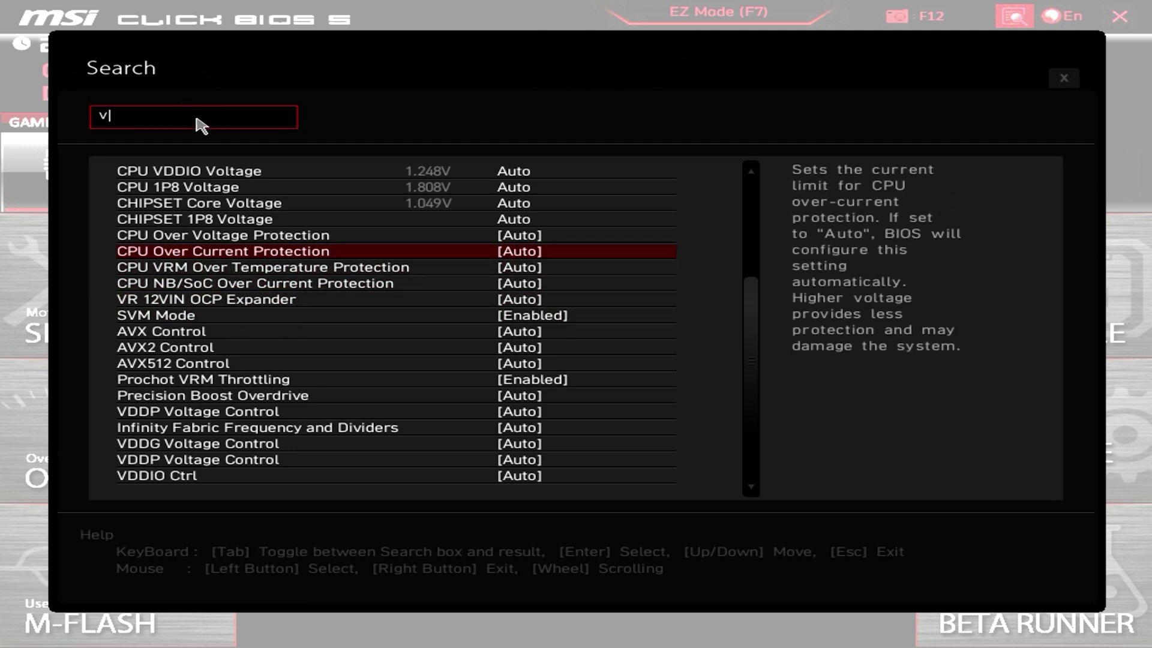
text(irt)
key(BackSpace)
key(BackSpace)
key(BackSpace)
key(BackSpace)
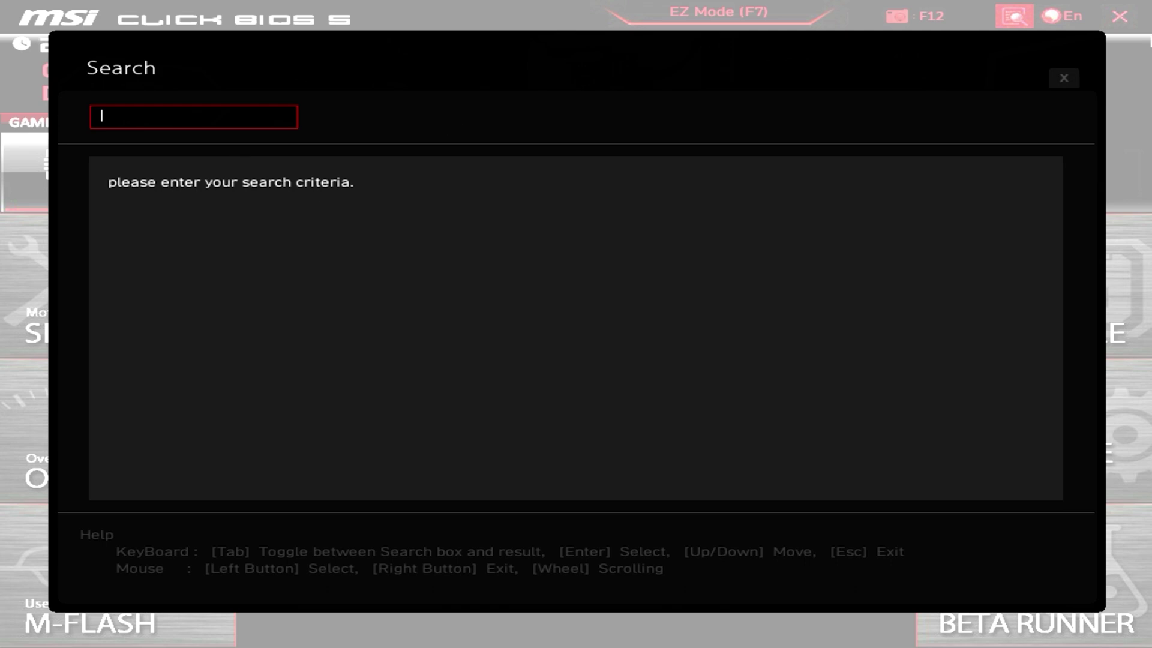
click(1063, 77)
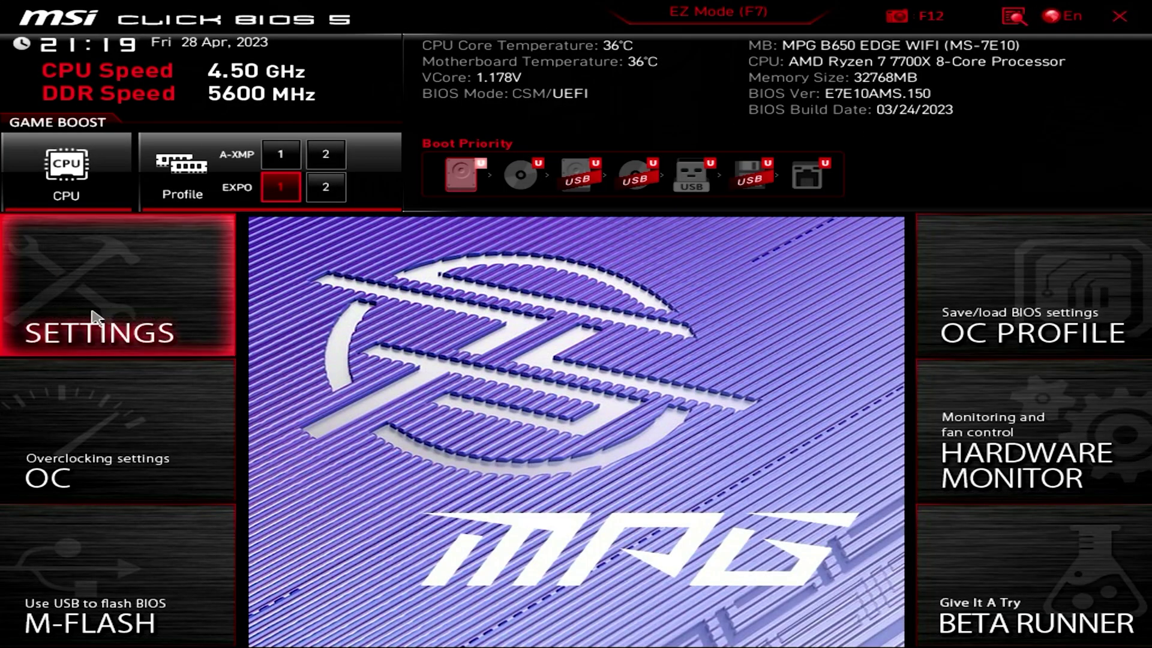
Set SVM Mode to Disabled under OC > Advanced CPU Configuration and bring up the save-and-exit prompt
click(65, 274)
click(111, 445)
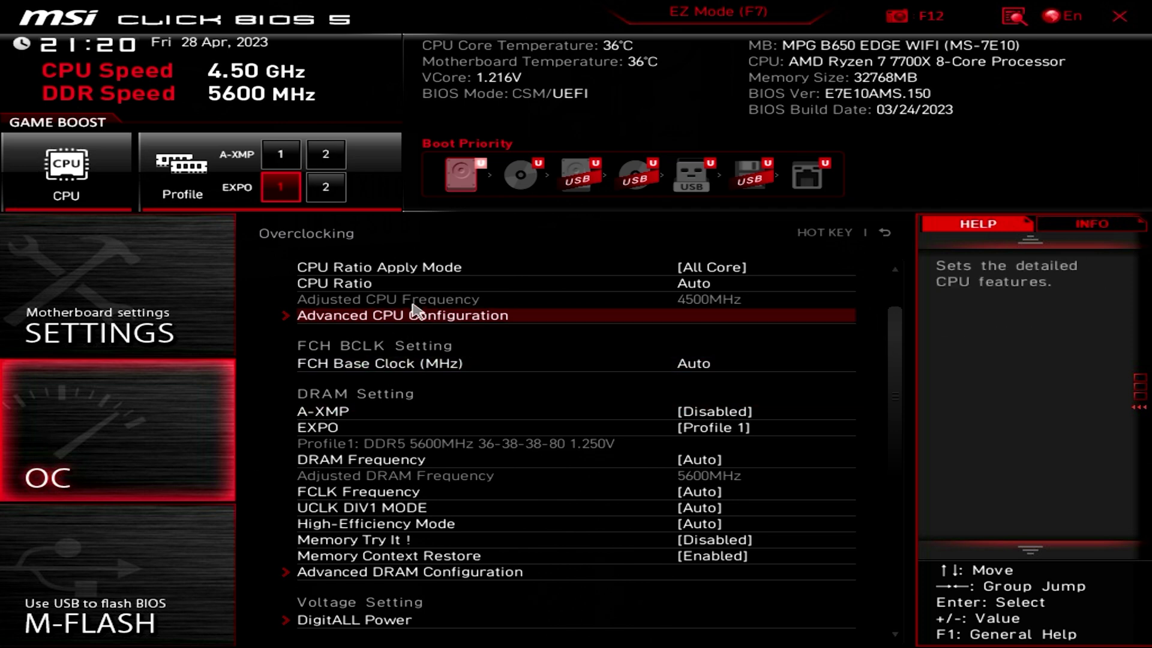
click(376, 317)
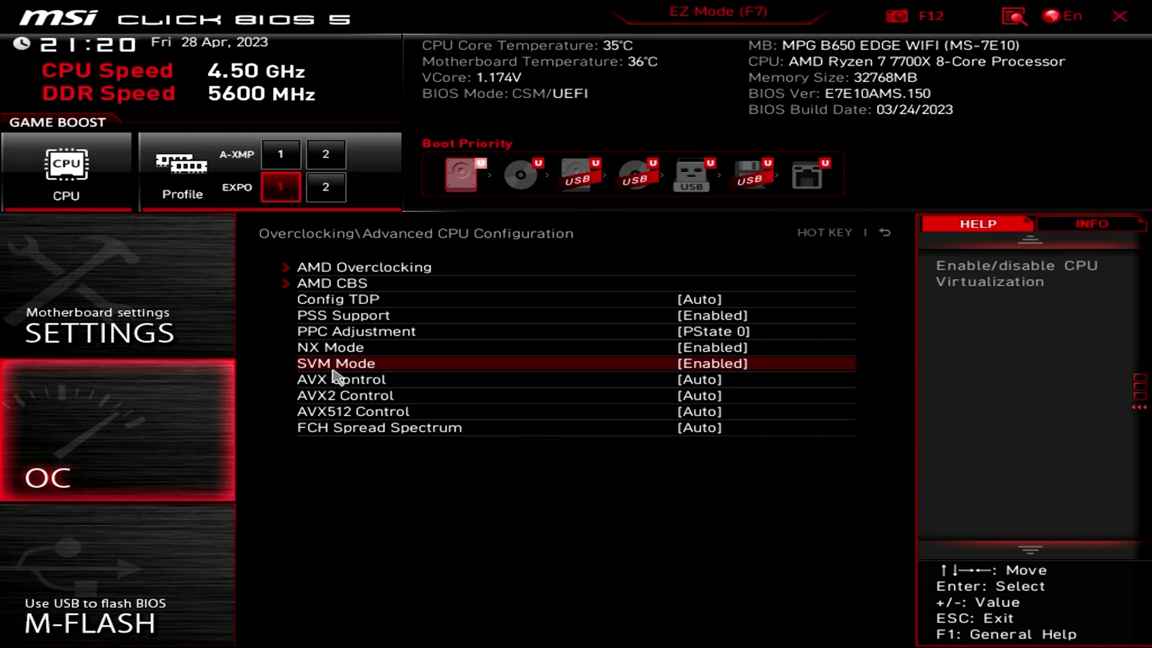
click(367, 372)
click(540, 368)
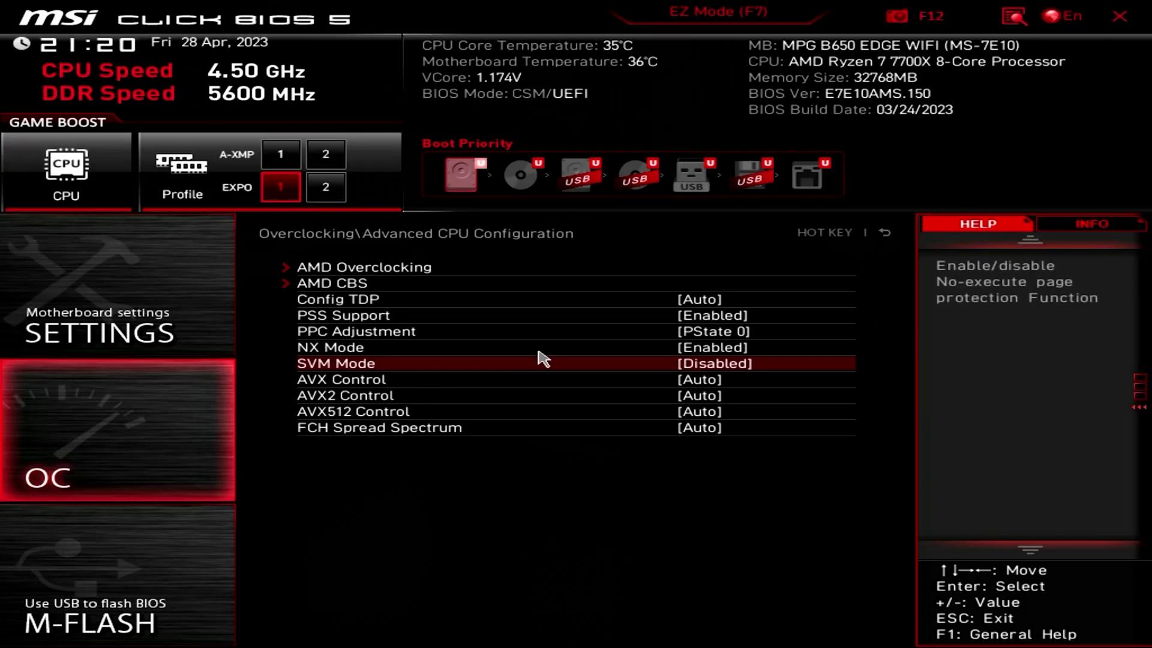
click(1119, 18)
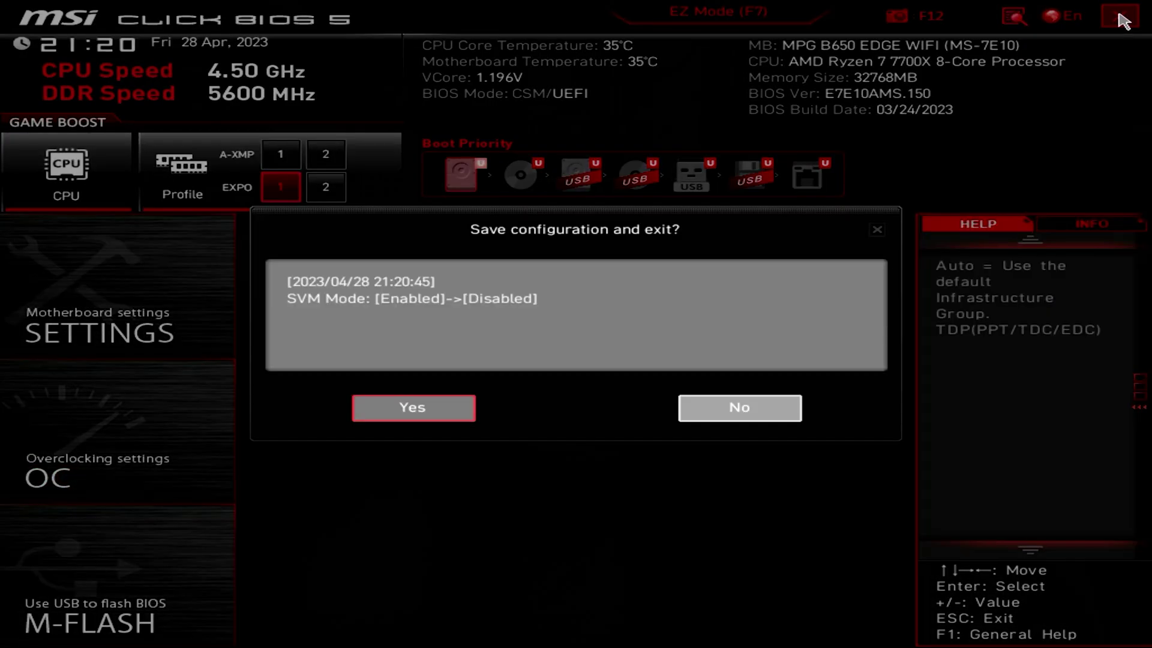